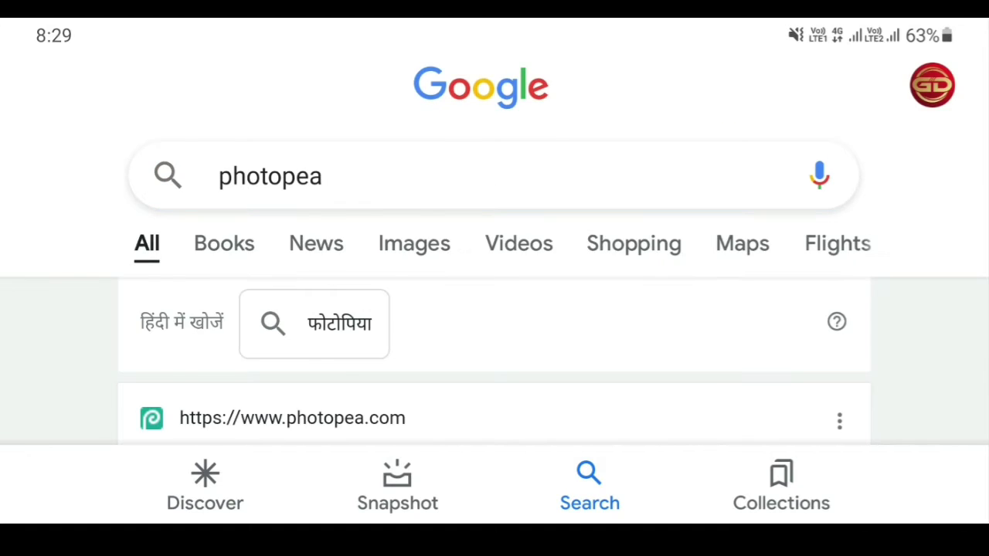
# Scroll the Google results for 'photopea' and open the photopea.com editor
pyautogui.scroll(-2, 494, 309)
pyautogui.click(590, 353)
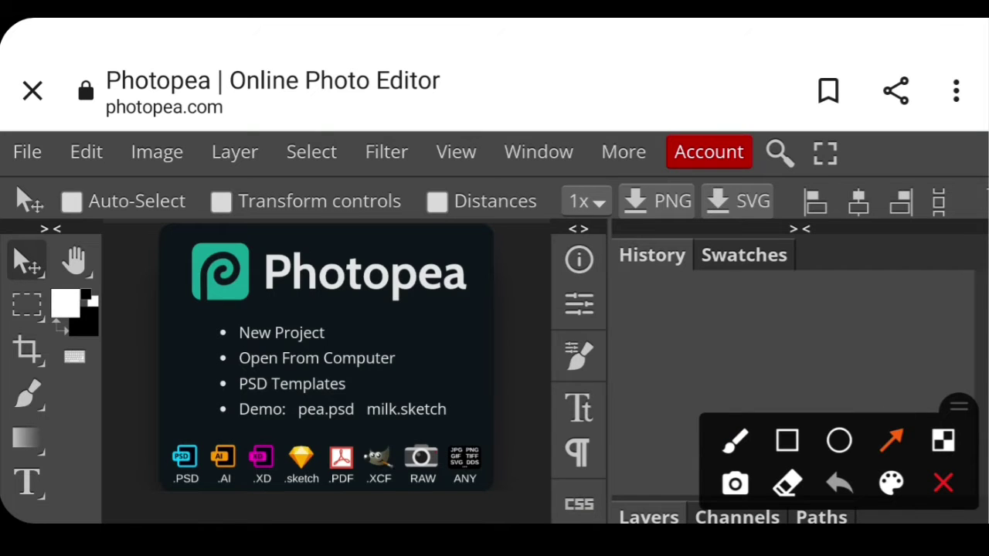
pyautogui.moveTo(202, 398)
pyautogui.mouseDown()
pyautogui.moveTo(31, 203)
pyautogui.moveTo(29, 164)
pyautogui.mouseUp()
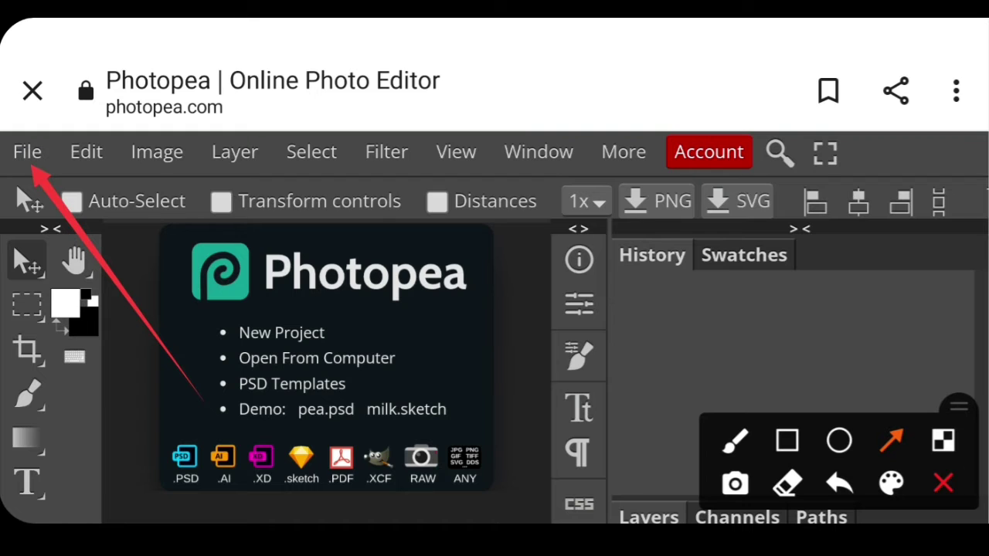
# Start File > Open in Photopea and choose the Files app as the source
pyautogui.click(944, 484)
pyautogui.click(27, 152)
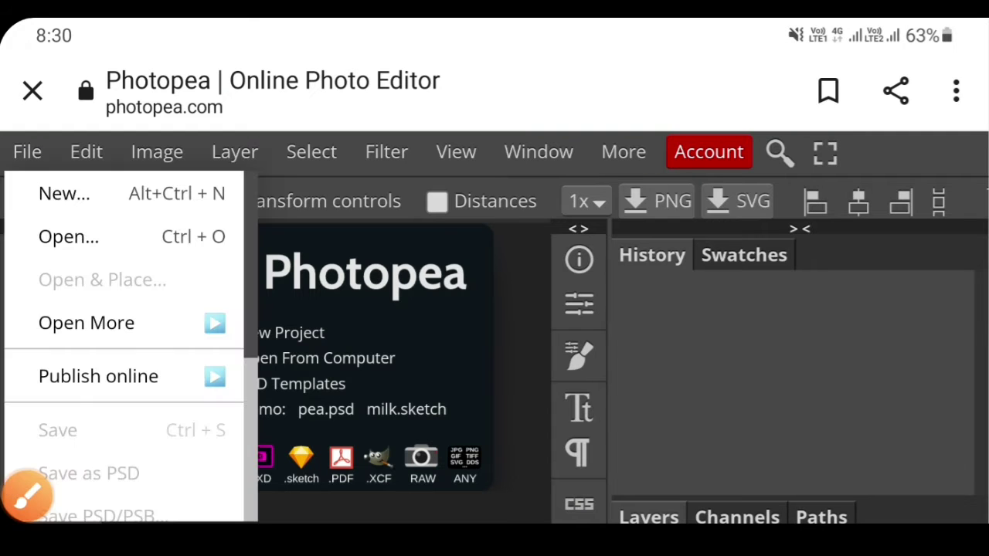
pyautogui.click(27, 495)
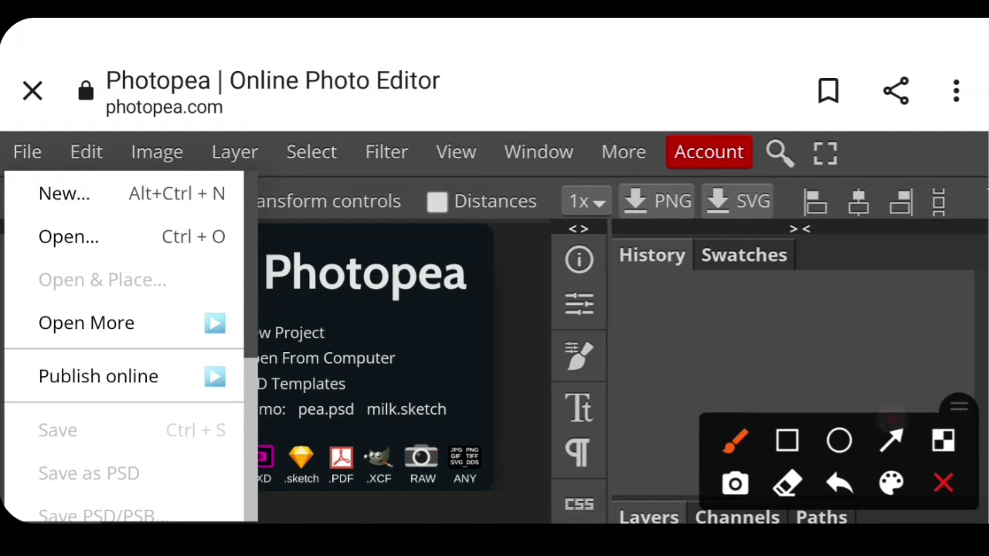
pyautogui.click(892, 440)
pyautogui.moveTo(404, 422); pyautogui.dragTo(165, 241)
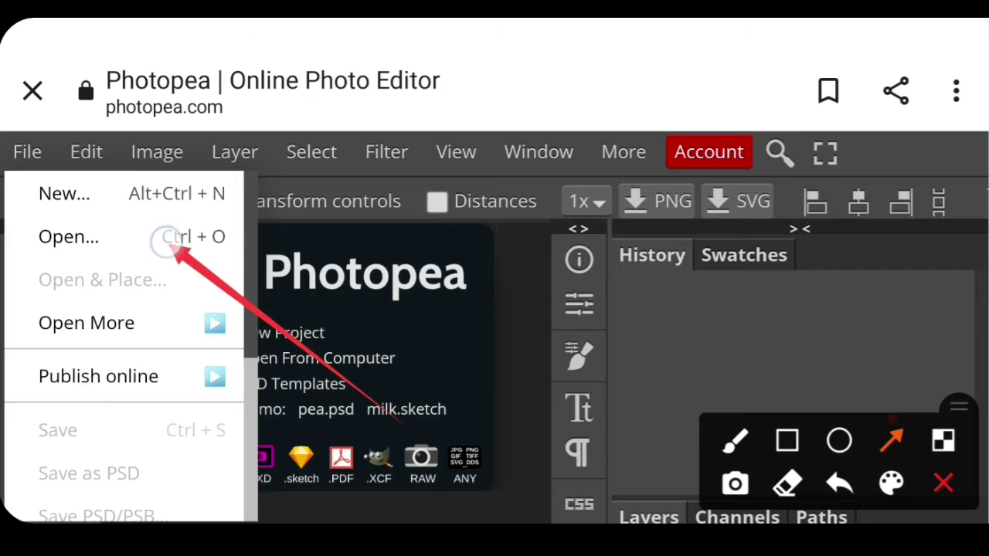
pyautogui.click(943, 483)
pyautogui.click(163, 238)
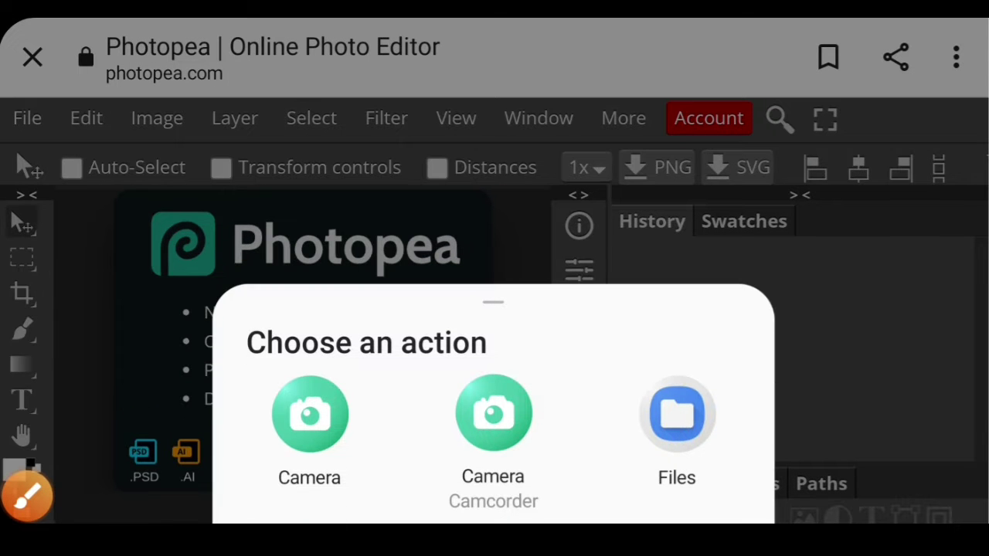
pyautogui.click(677, 418)
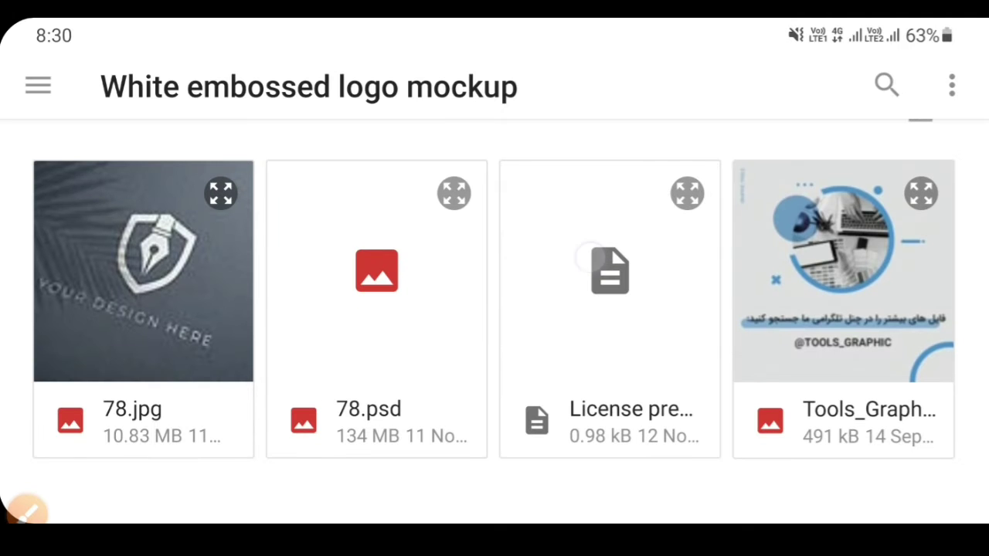
# Open 78.psd from the White embossed logo mockup folder
pyautogui.click(367, 309)
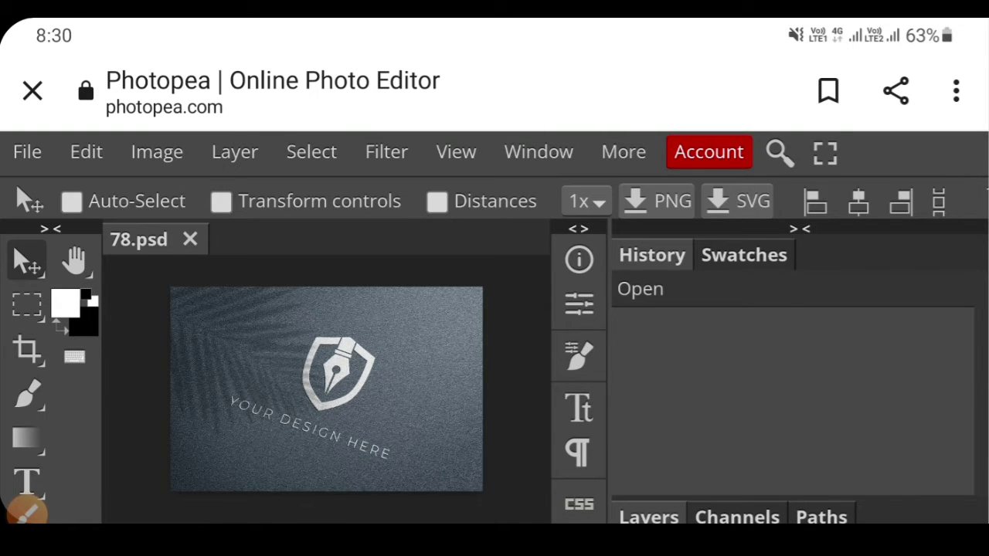
# Switch Photopea to full screen and bring the Layers panel into view
pyautogui.click(826, 152)
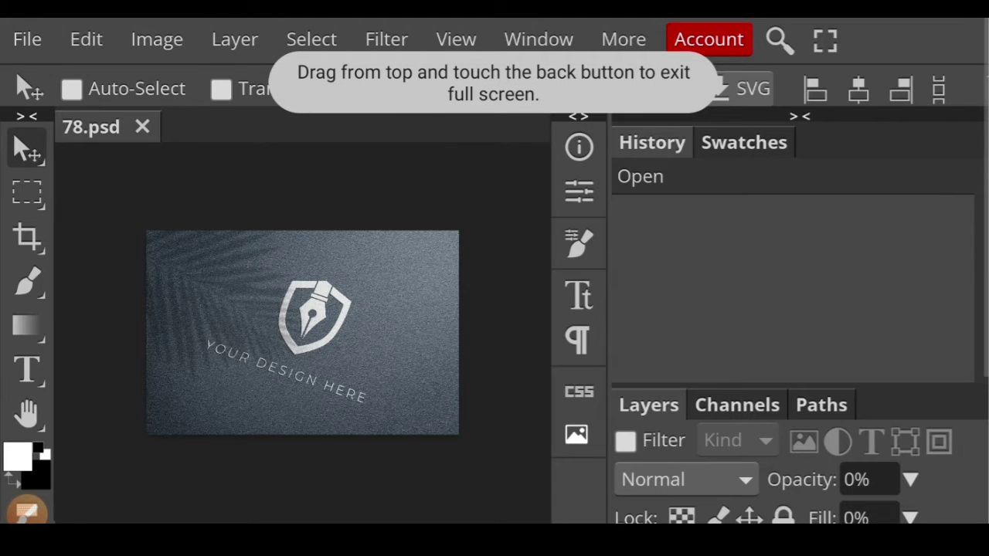
pyautogui.click(27, 512)
pyautogui.moveTo(842, 266); pyautogui.dragTo(826, 166)
pyautogui.click(943, 483)
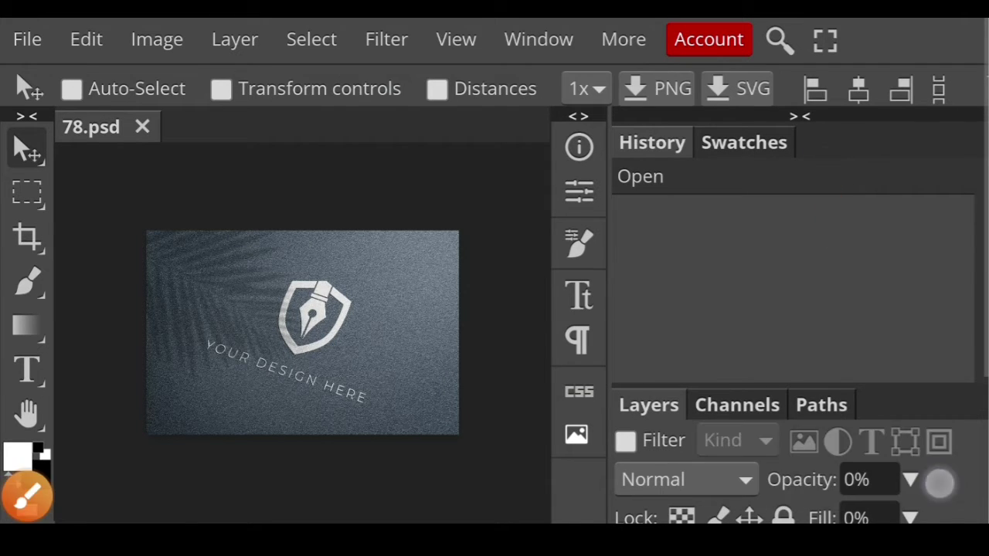
pyautogui.moveTo(881, 362); pyautogui.dragTo(887, 241)
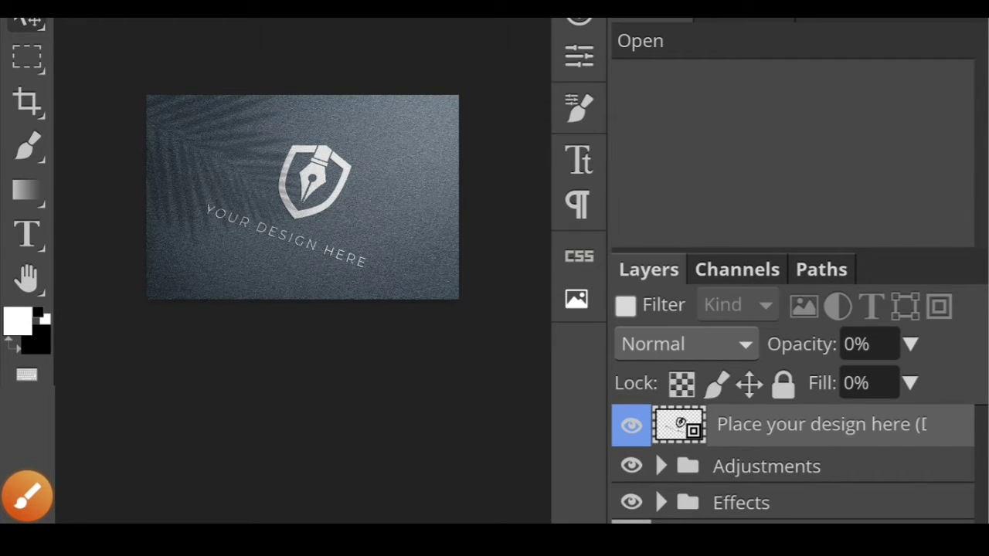
pyautogui.click(27, 496)
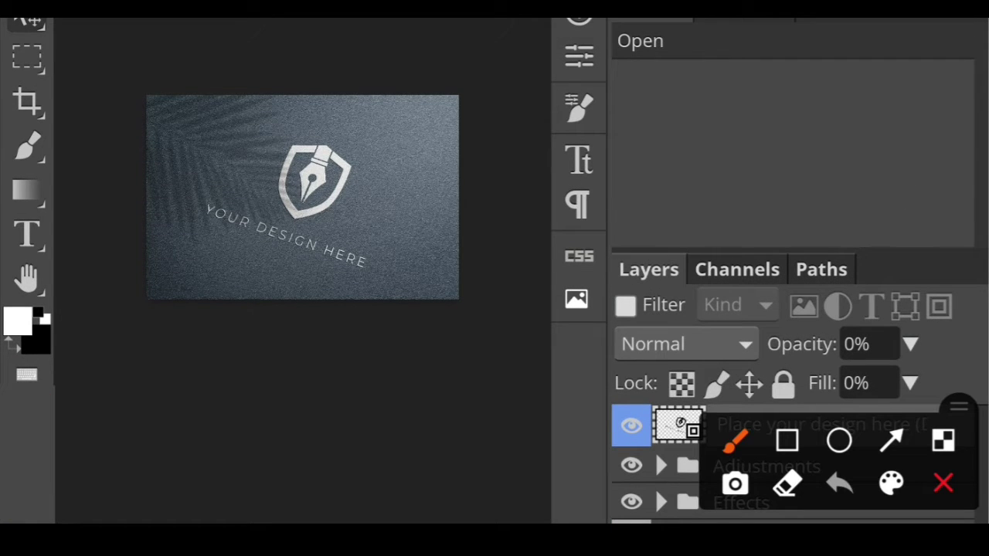
pyautogui.click(892, 440)
pyautogui.moveTo(502, 456); pyautogui.dragTo(673, 424)
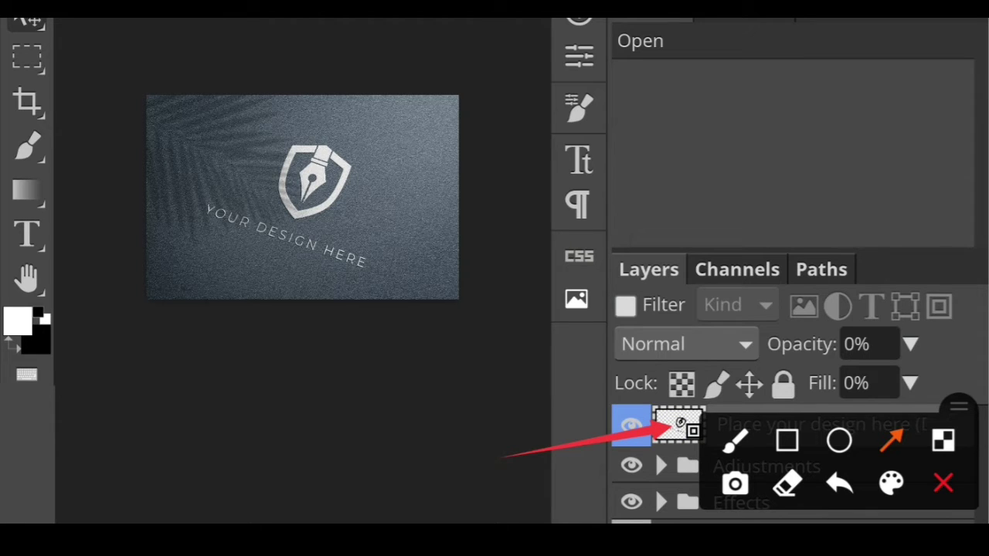
pyautogui.click(736, 441)
# Open the 'Place your design here' smart object's contents for editing
pyautogui.moveTo(147, 344); pyautogui.dragTo(173, 394)
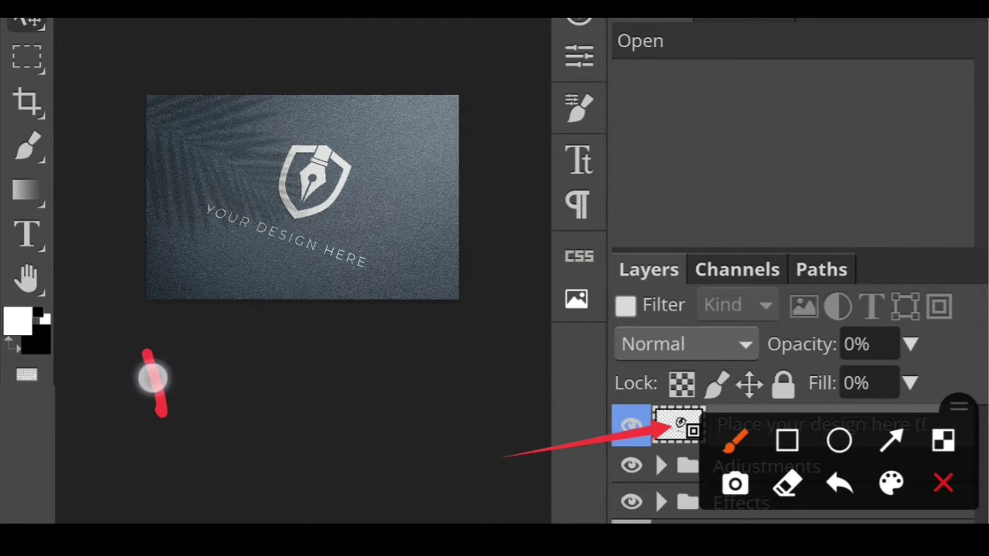
pyautogui.moveTo(292, 344)
pyautogui.mouseDown()
pyautogui.moveTo(340, 357)
pyautogui.moveTo(395, 349)
pyautogui.moveTo(532, 237)
pyautogui.moveTo(652, 269)
pyautogui.mouseUp()
pyautogui.moveTo(253, 436)
pyautogui.mouseDown()
pyautogui.moveTo(256, 484)
pyautogui.moveTo(367, 442)
pyautogui.mouseUp()
pyautogui.moveTo(406, 413); pyautogui.dragTo(417, 445)
pyautogui.click(401, 392)
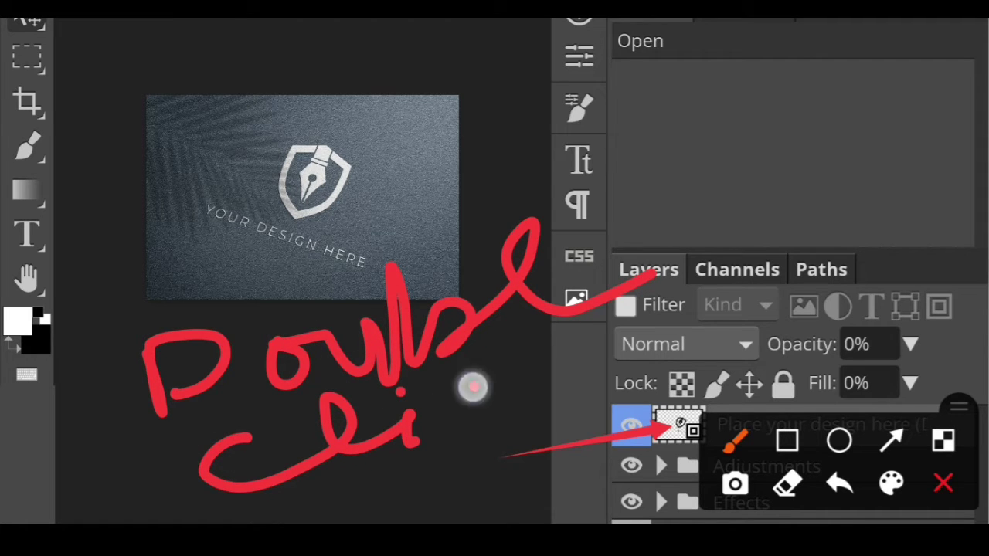
pyautogui.moveTo(470, 387); pyautogui.dragTo(467, 432)
pyautogui.moveTo(523, 336); pyautogui.dragTo(526, 444)
pyautogui.moveTo(536, 393); pyautogui.dragTo(603, 405)
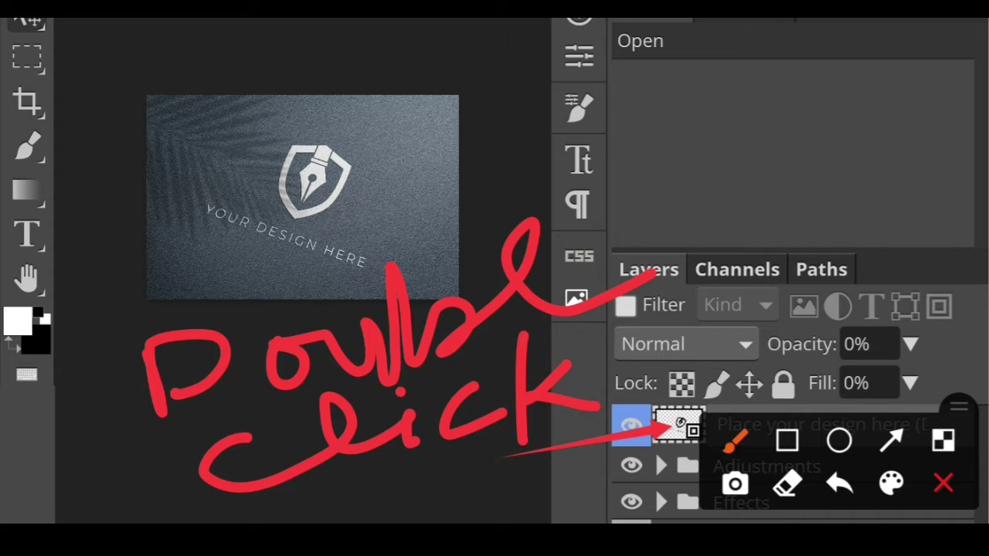
pyautogui.click(944, 483)
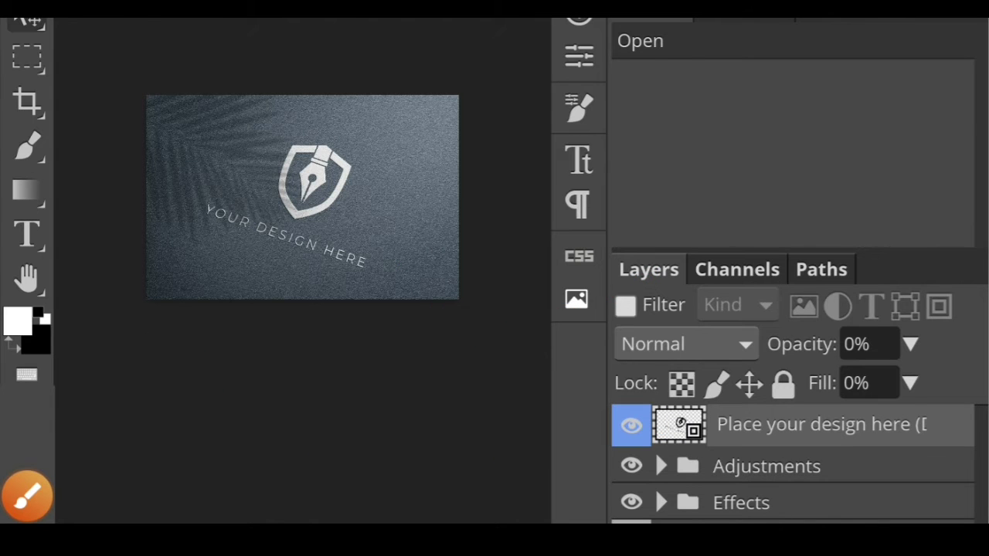
pyautogui.doubleClick(679, 424)
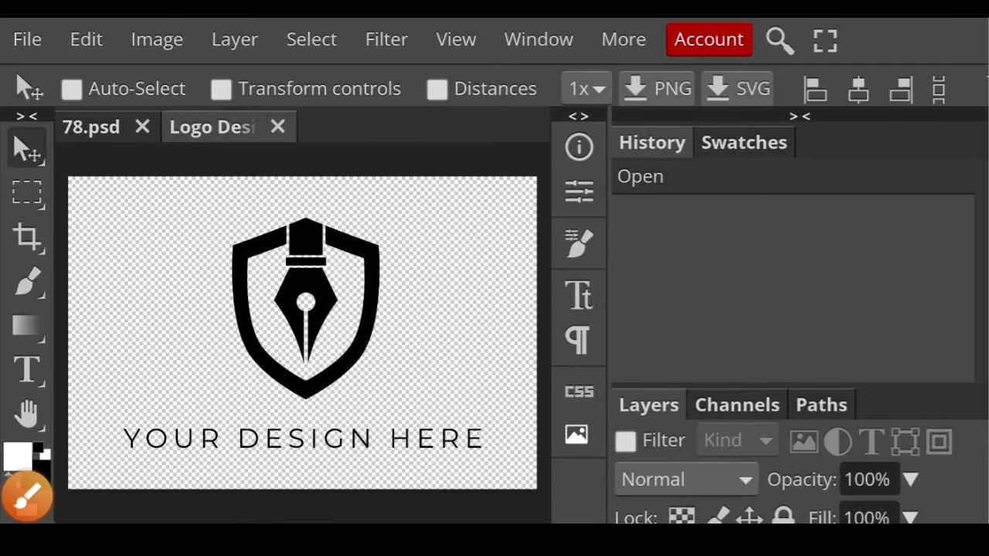
# Start File > Open & Place in the logo document, sourcing the image from Files
pyautogui.click(27, 497)
pyautogui.click(894, 440)
pyautogui.moveTo(175, 272); pyautogui.dragTo(48, 56)
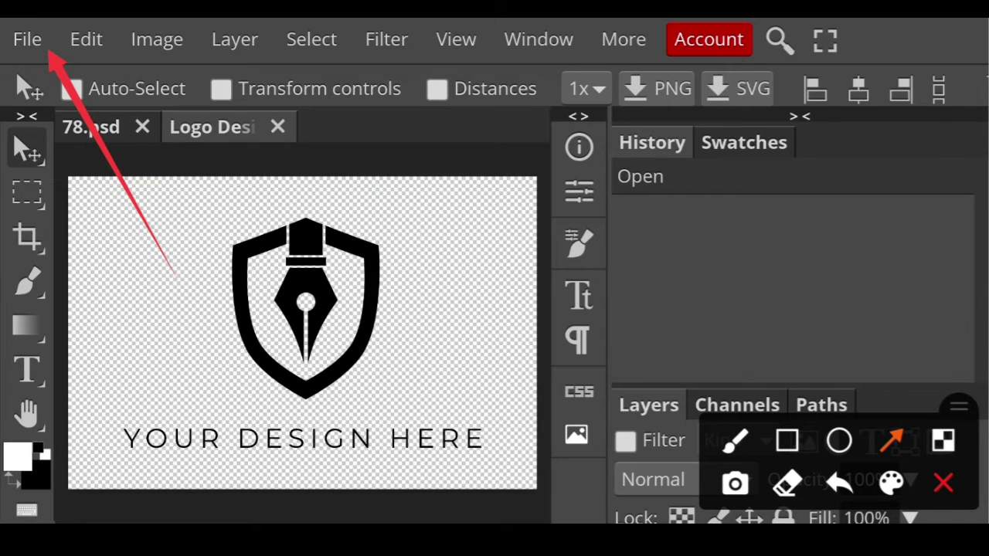
pyautogui.click(944, 483)
pyautogui.click(27, 38)
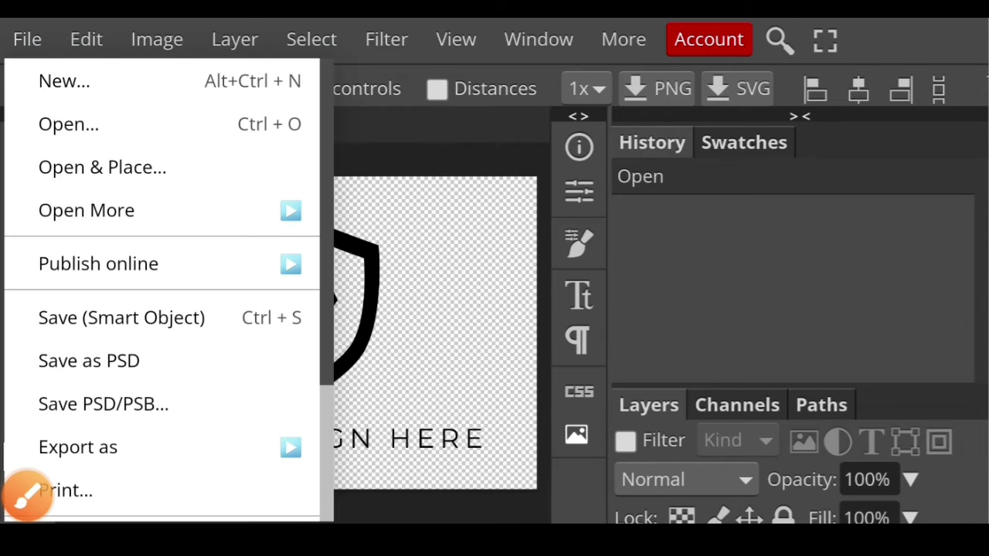
pyautogui.click(27, 495)
pyautogui.click(892, 440)
pyautogui.moveTo(334, 273); pyautogui.dragTo(152, 172)
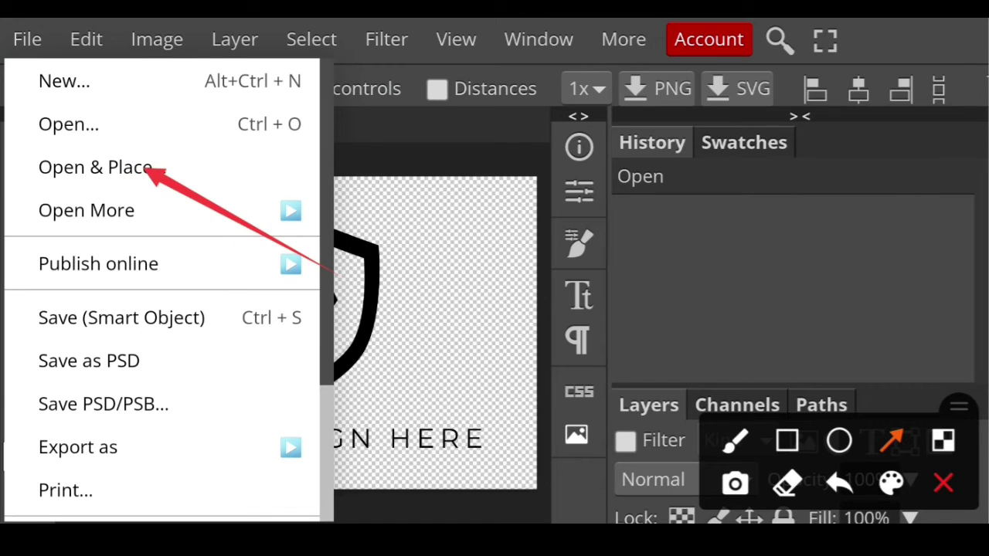
pyautogui.click(943, 483)
pyautogui.click(102, 166)
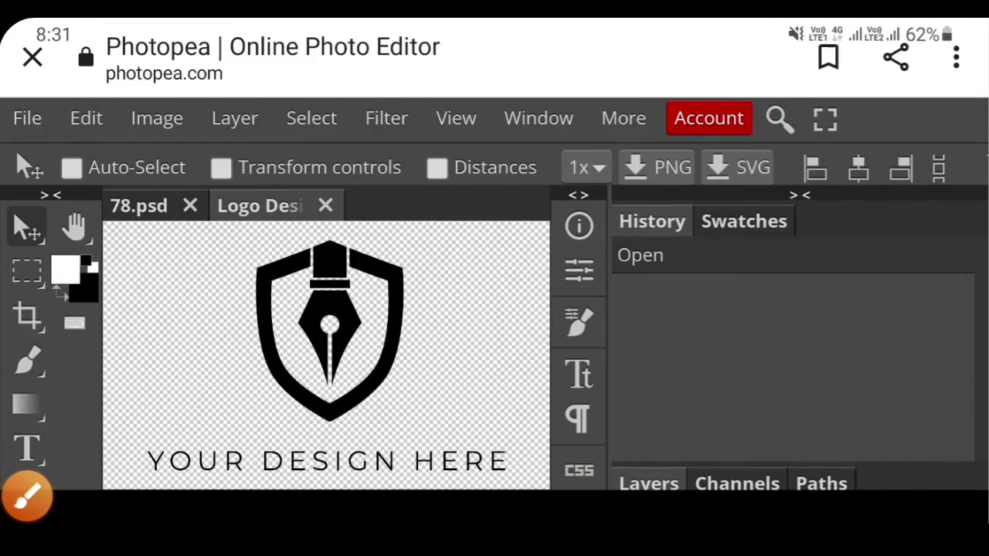
pyautogui.click(677, 418)
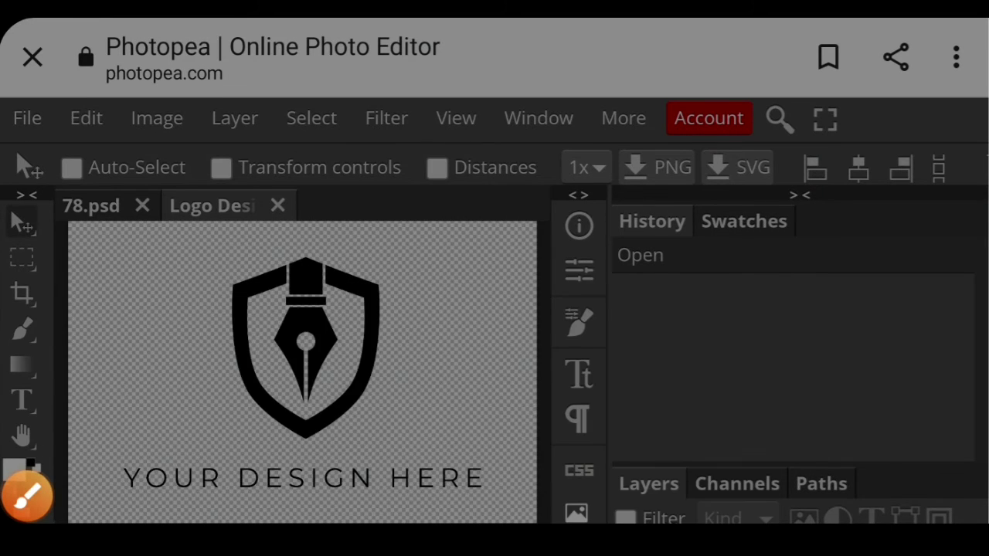
# Place 20210930_203218.png from the Recent files into the logo document
pyautogui.click(38, 85)
pyautogui.click(117, 170)
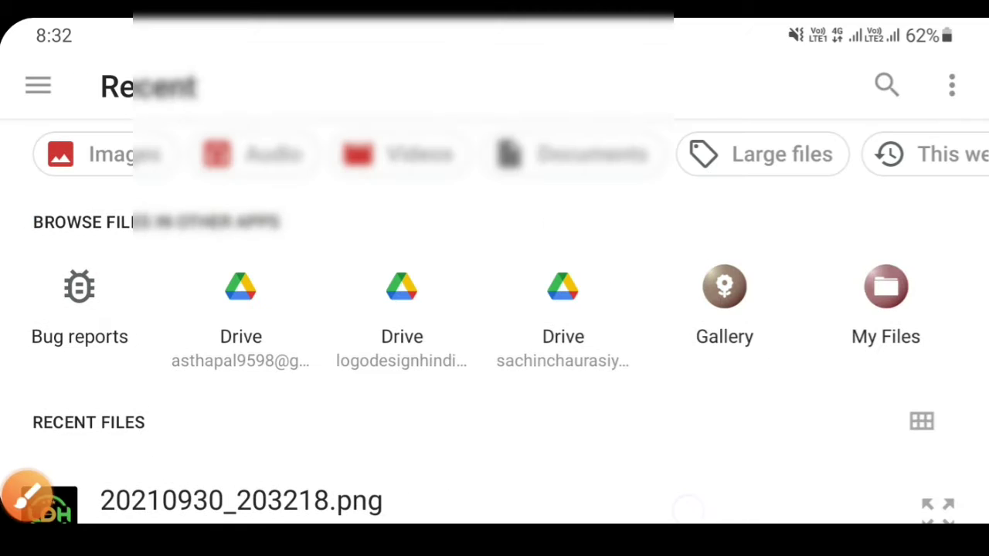
pyautogui.moveTo(719, 404); pyautogui.dragTo(753, 246)
pyautogui.click(651, 349)
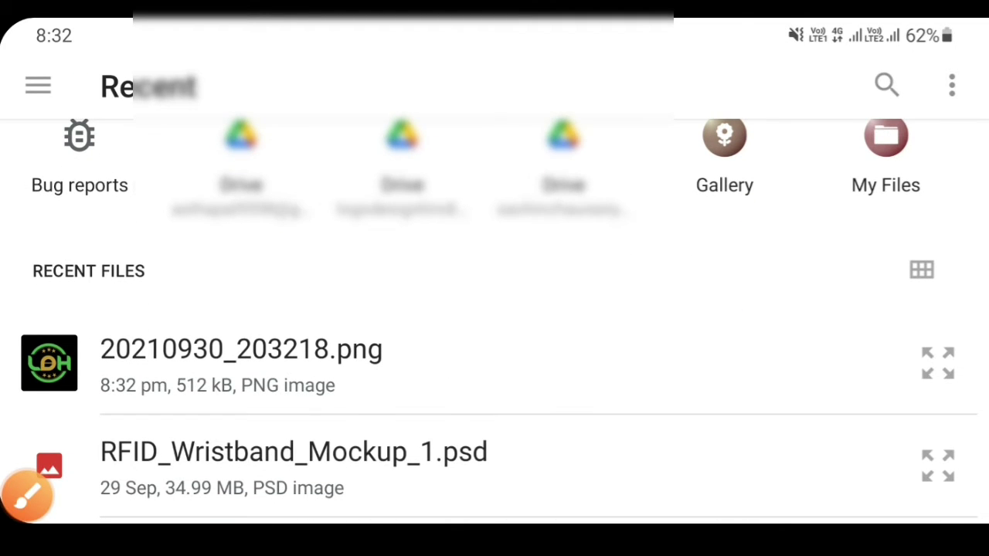
pyautogui.moveTo(855, 369); pyautogui.dragTo(861, 311)
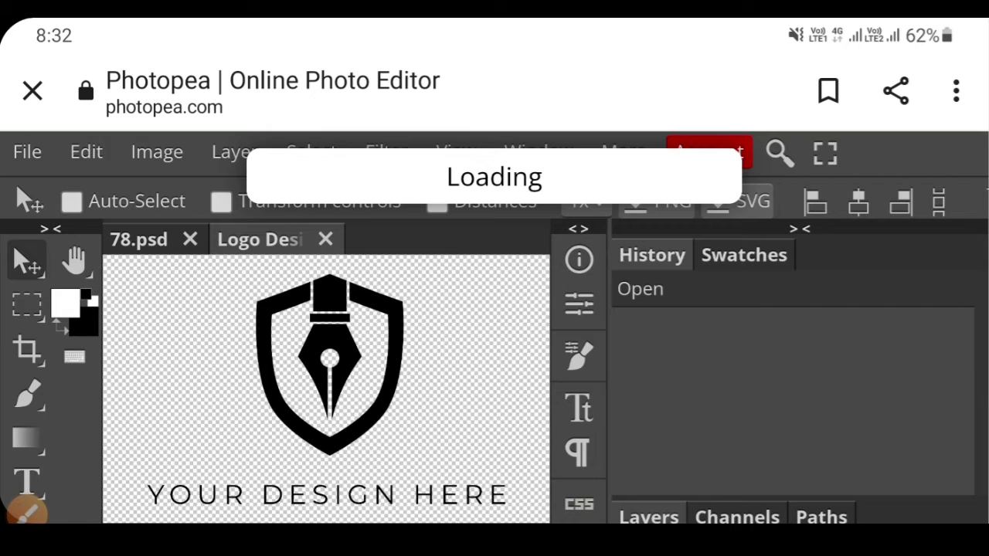
pyautogui.moveTo(842, 354); pyautogui.dragTo(841, 324)
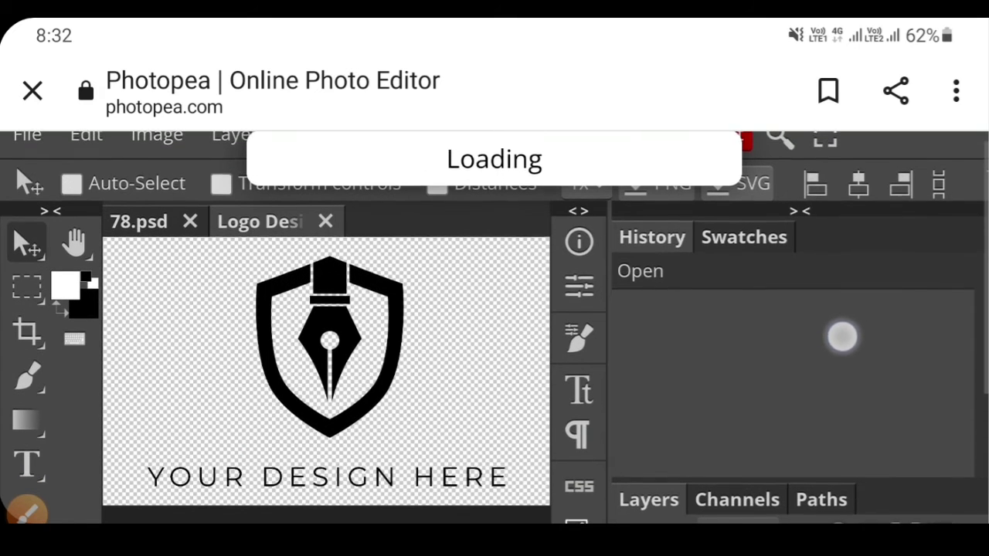
# Go full screen and scale the LDH logo to about 69%, centred on the canvas
pyautogui.moveTo(812, 338)
pyautogui.mouseDown()
pyautogui.moveTo(812, 355)
pyautogui.moveTo(825, 150)
pyautogui.mouseUp()
pyautogui.click(825, 147)
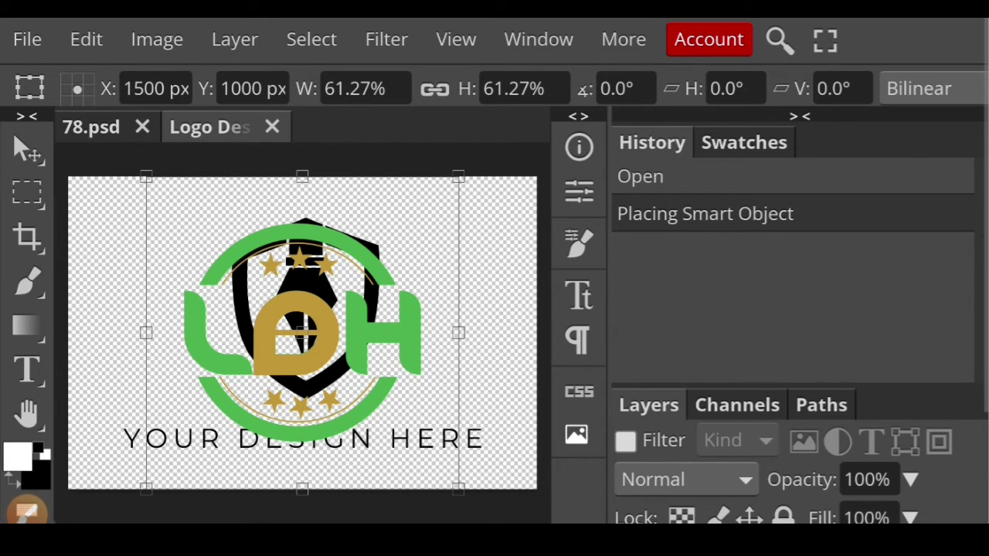
pyautogui.moveTo(309, 332); pyautogui.dragTo(266, 291)
pyautogui.moveTo(414, 447)
pyautogui.mouseDown()
pyautogui.moveTo(438, 459)
pyautogui.moveTo(453, 487)
pyautogui.mouseUp()
pyautogui.moveTo(376, 395)
pyautogui.mouseDown()
pyautogui.moveTo(394, 404)
pyautogui.moveTo(383, 401)
pyautogui.mouseUp()
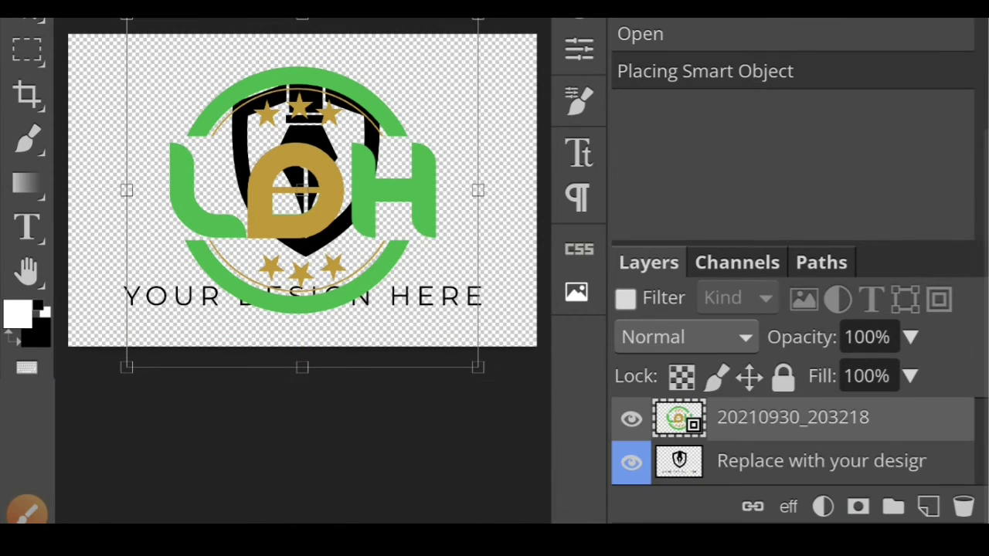
pyautogui.click(27, 495)
pyautogui.click(891, 440)
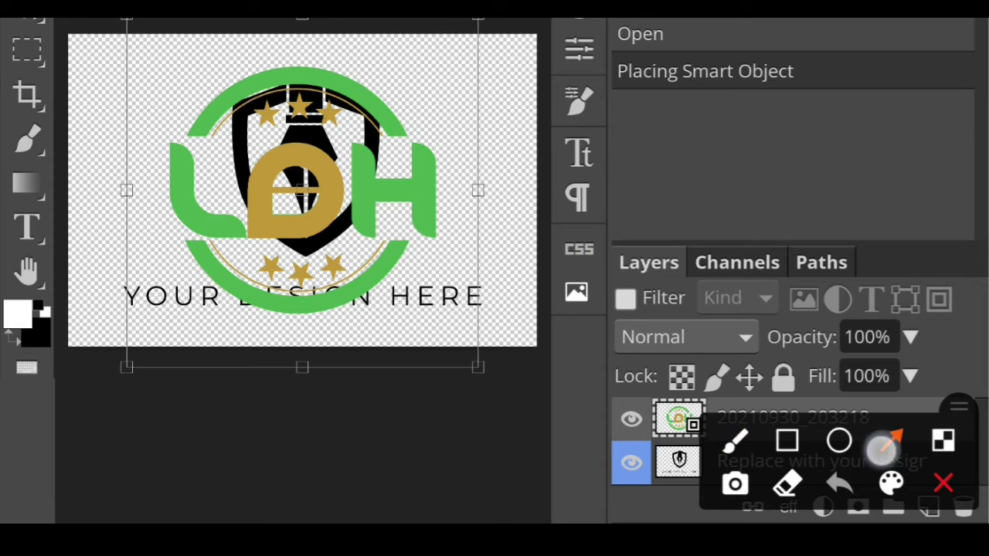
pyautogui.moveTo(463, 495); pyautogui.dragTo(614, 464)
pyautogui.click(943, 483)
pyautogui.click(632, 462)
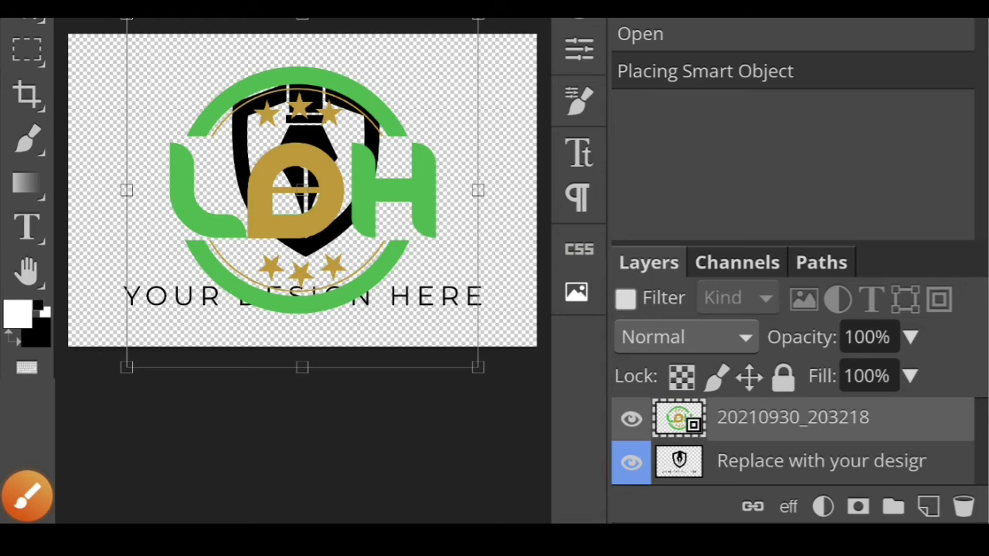
# Commit the transform and hide the 'Replace with your design' shield layer
pyautogui.click(632, 462)
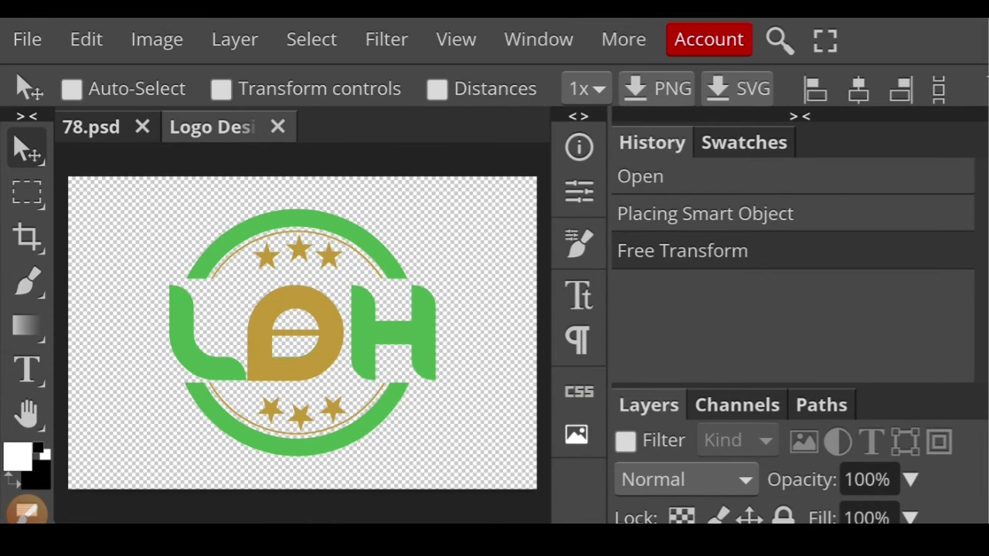
pyautogui.click(26, 511)
pyautogui.click(892, 441)
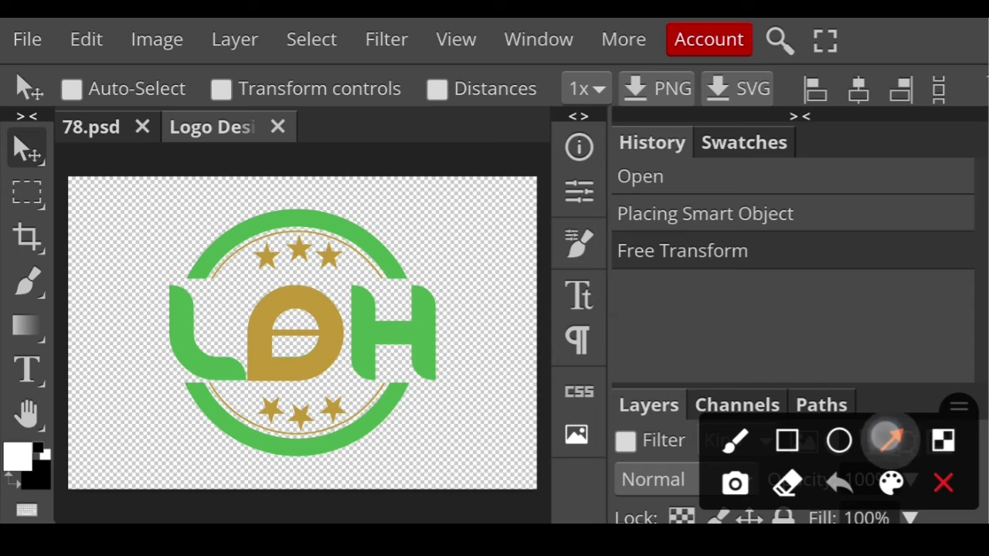
pyautogui.moveTo(139, 189); pyautogui.dragTo(37, 56)
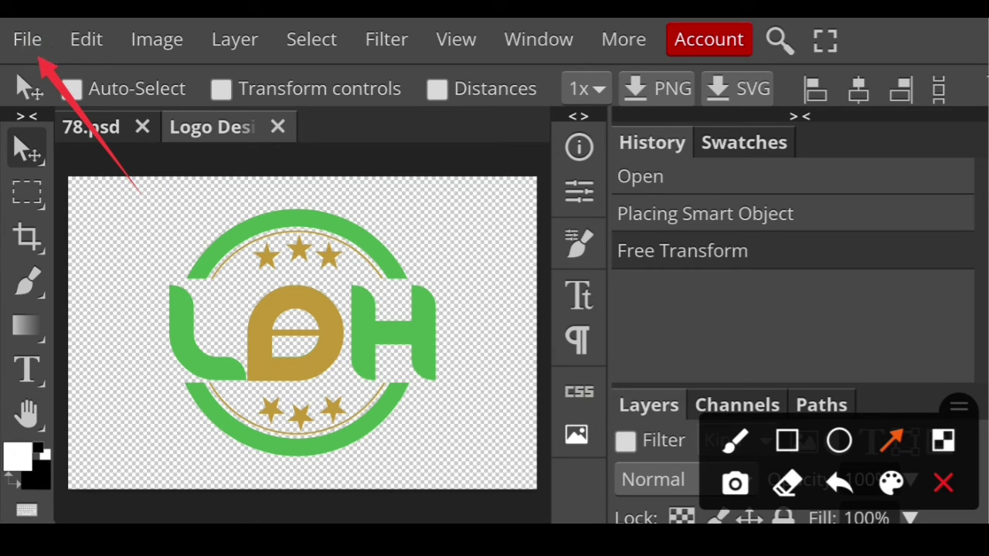
pyautogui.click(943, 483)
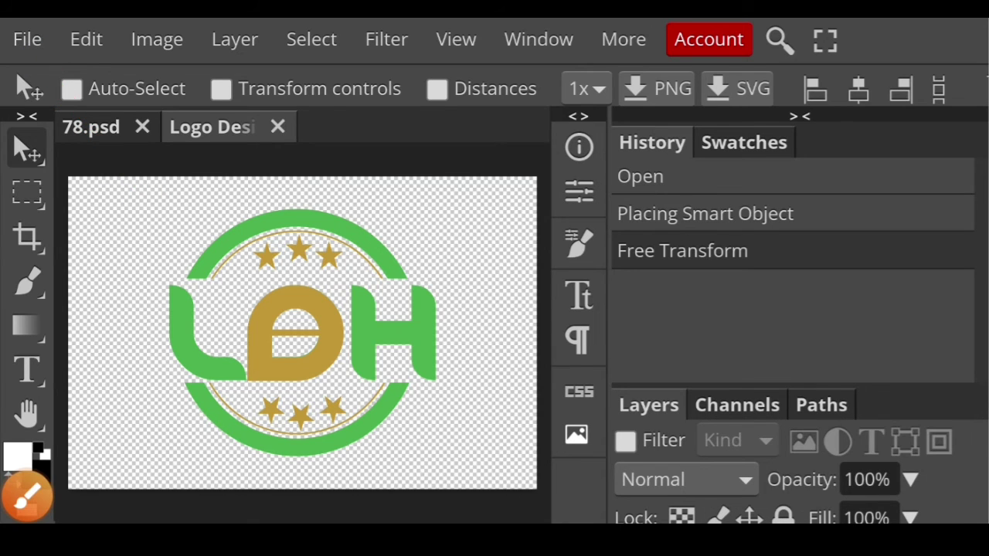
# Save the smart object contents with Ctrl+S so 78.psd updates with the LDH logo
pyautogui.click(27, 39)
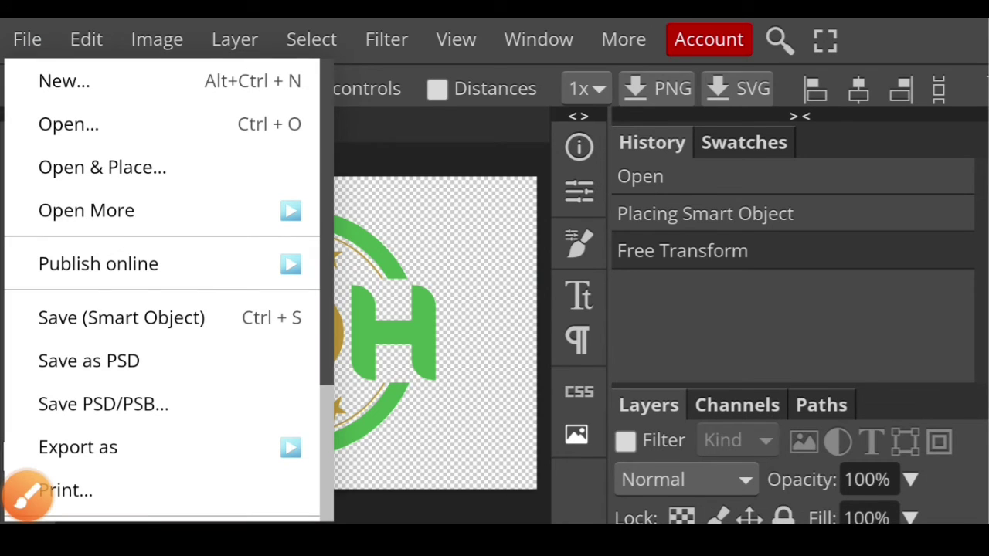
pyautogui.click(27, 494)
pyautogui.click(891, 441)
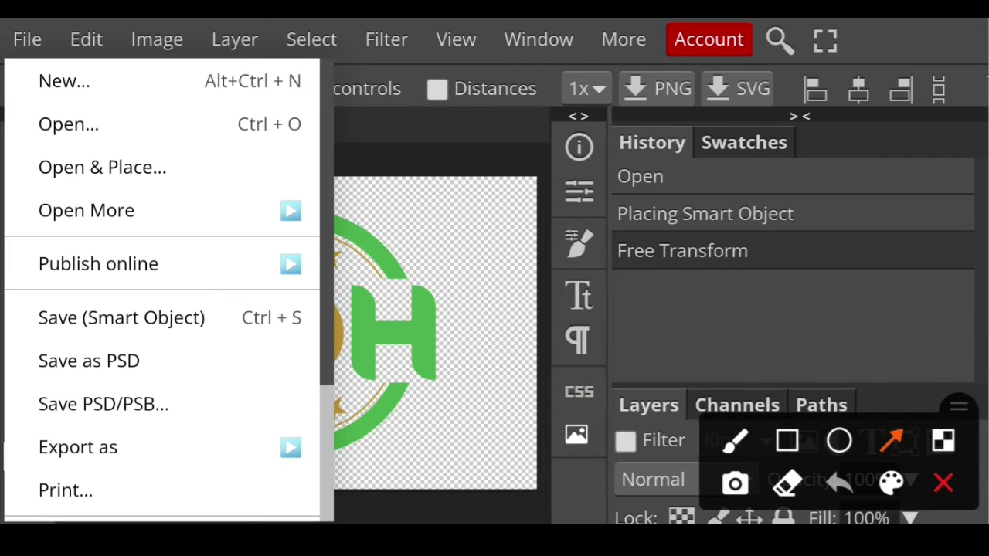
pyautogui.moveTo(332, 399); pyautogui.dragTo(186, 323)
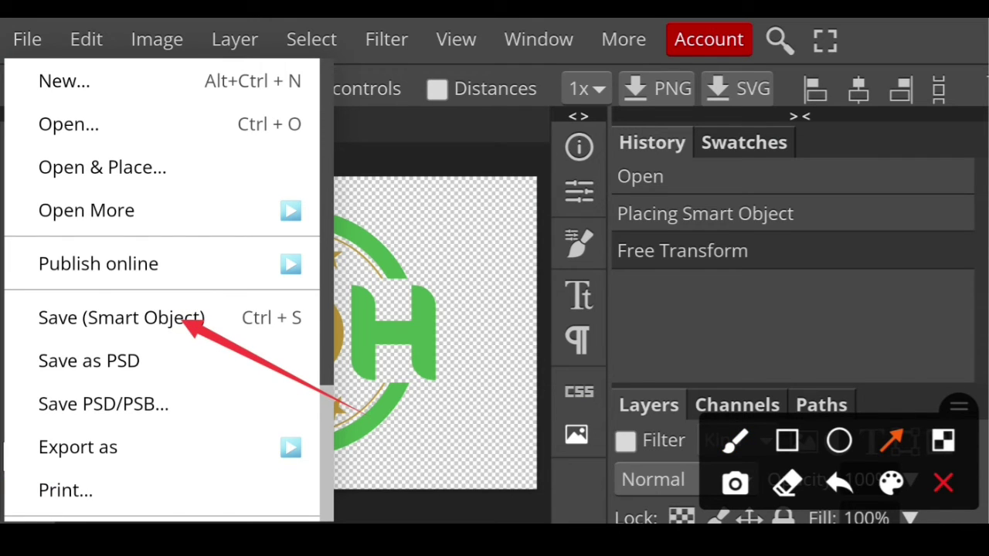
pyautogui.click(944, 483)
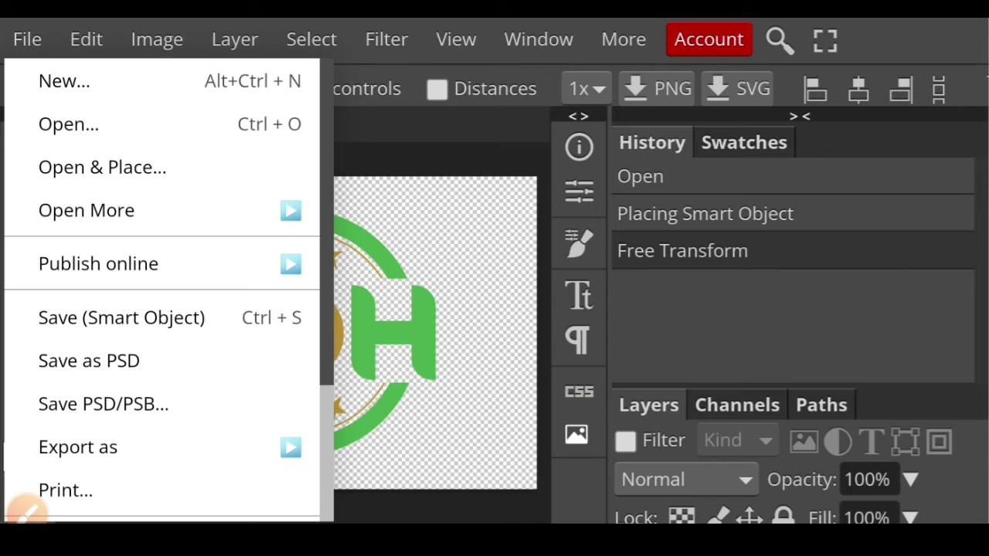
pyautogui.hotkey('ctrl', 's')
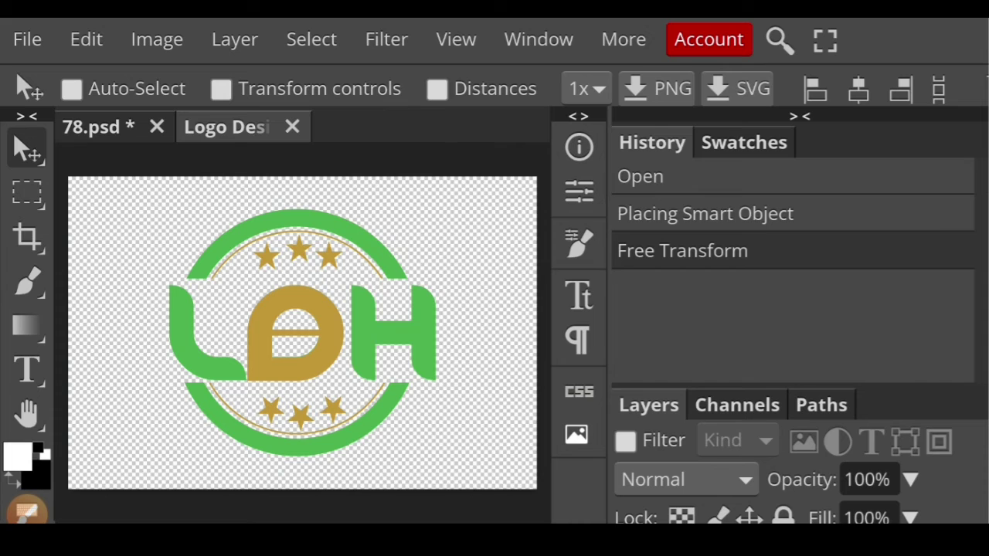
pyautogui.click(27, 512)
pyautogui.click(892, 440)
pyautogui.moveTo(130, 321); pyautogui.dragTo(105, 130)
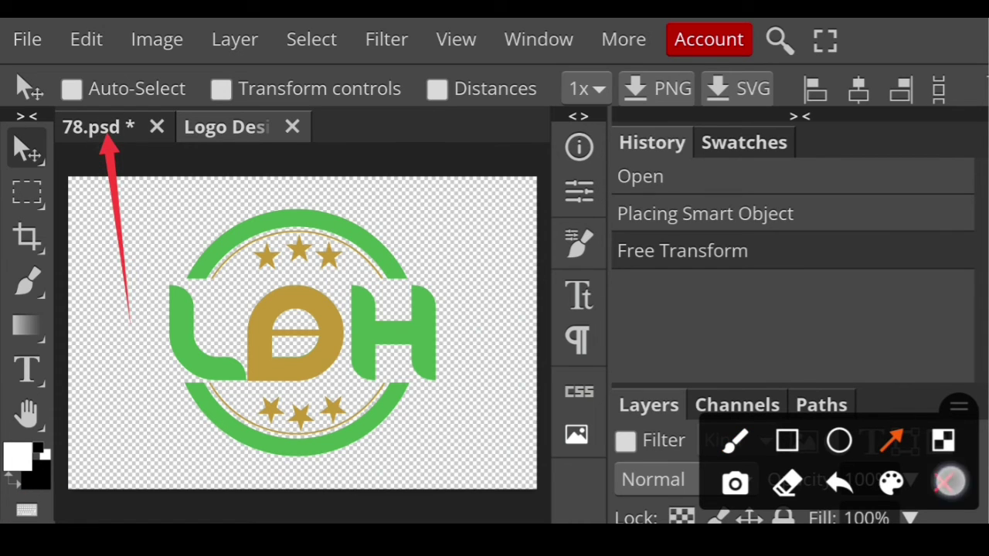
pyautogui.click(944, 483)
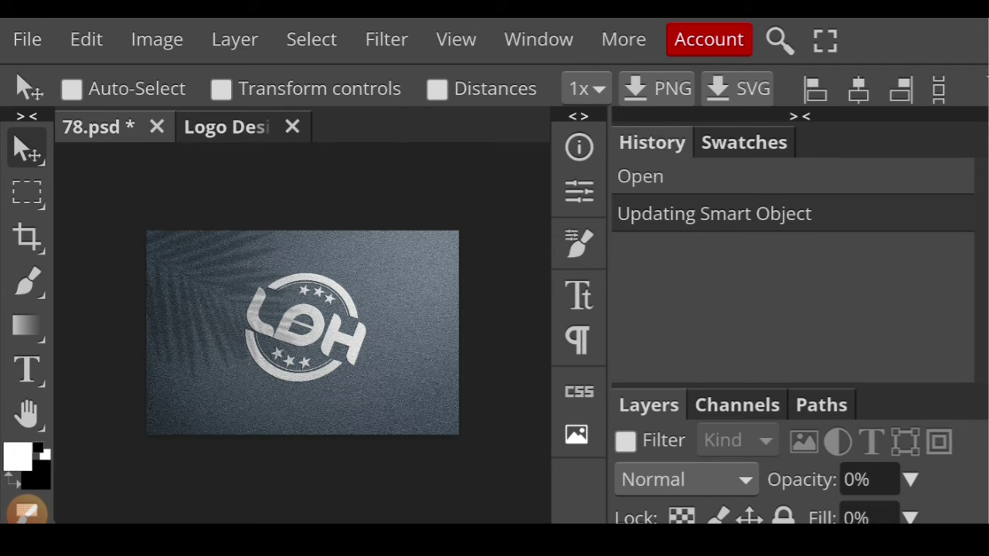
pyautogui.hotkey('ctrl', 's')
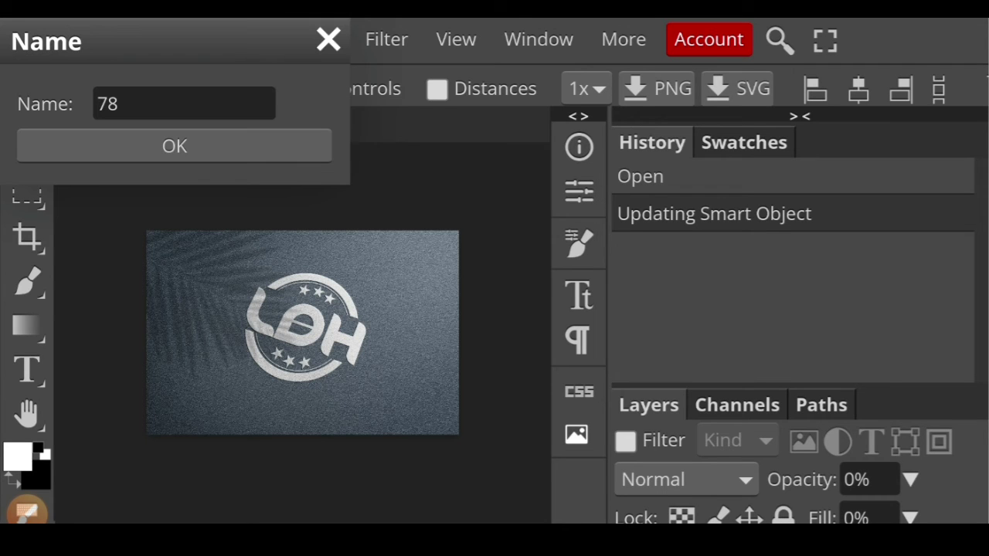
pyautogui.press('Return')
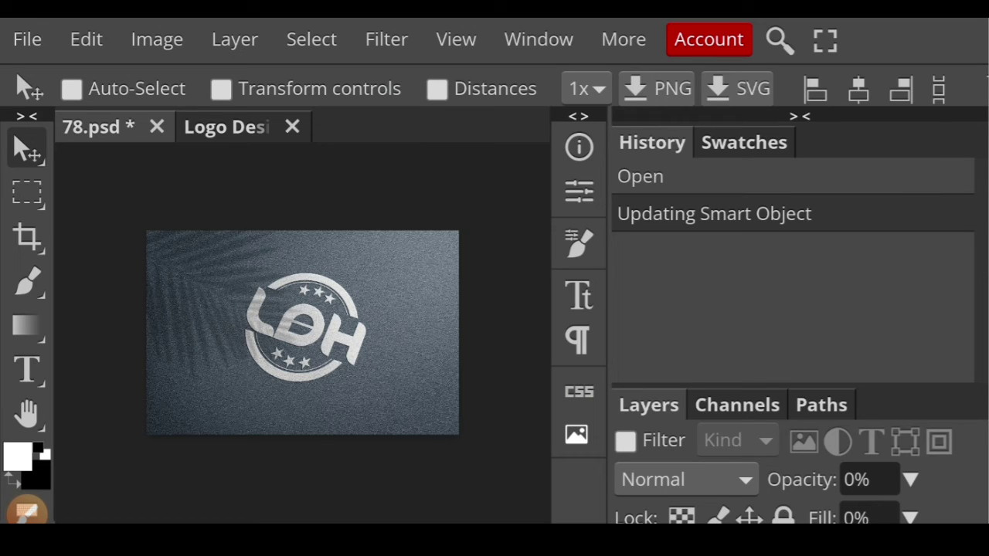
pyautogui.click(28, 512)
pyautogui.click(893, 440)
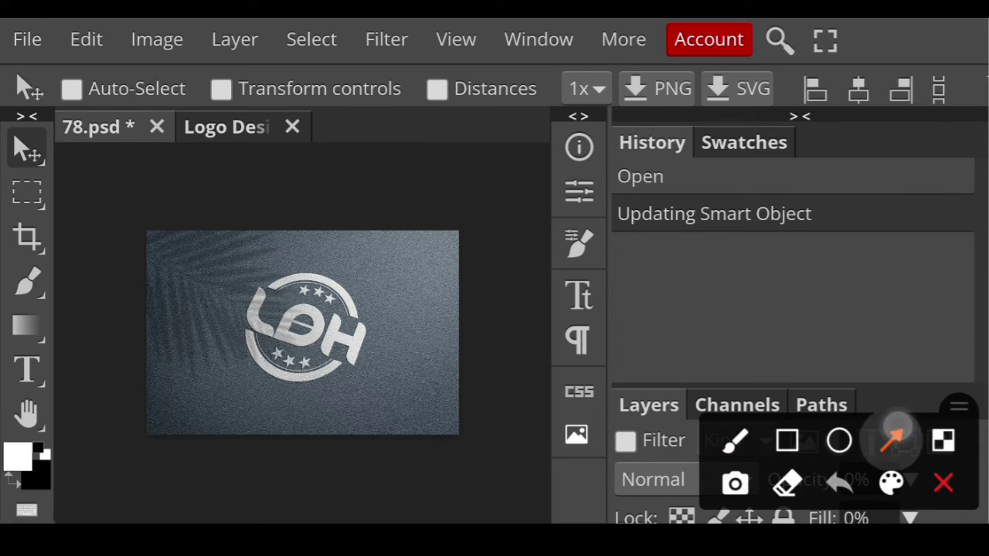
pyautogui.moveTo(88, 199); pyautogui.dragTo(23, 46)
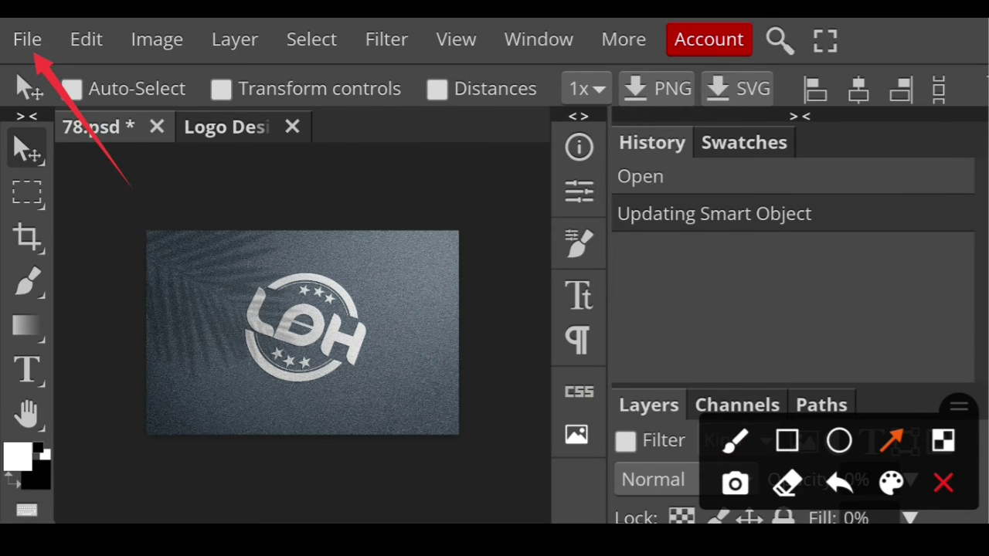
pyautogui.click(943, 483)
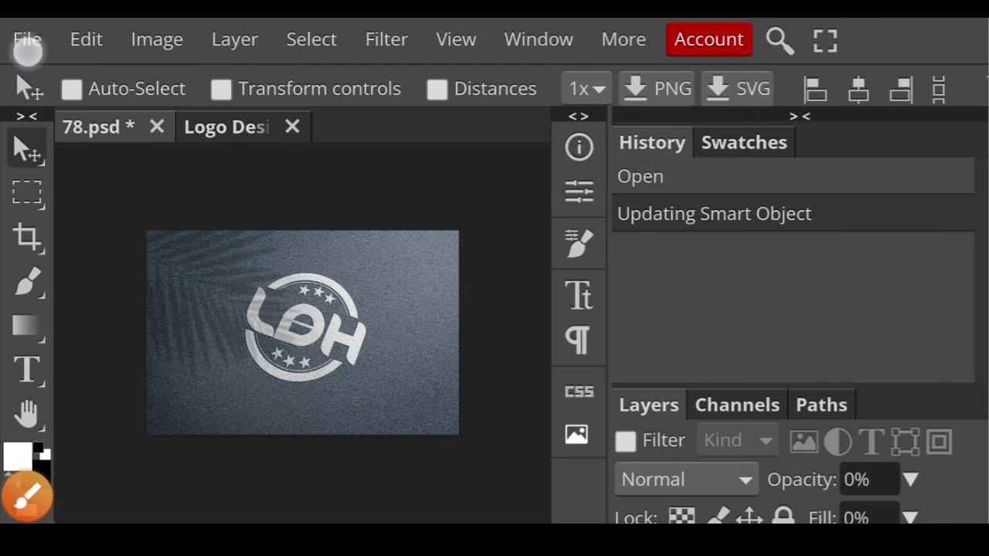
# Export the 4000×2618 mockup as a JPG at 100% quality
pyautogui.click(27, 38)
pyautogui.click(27, 494)
pyautogui.click(893, 441)
pyautogui.moveTo(321, 483); pyautogui.dragTo(217, 447)
pyautogui.click(943, 483)
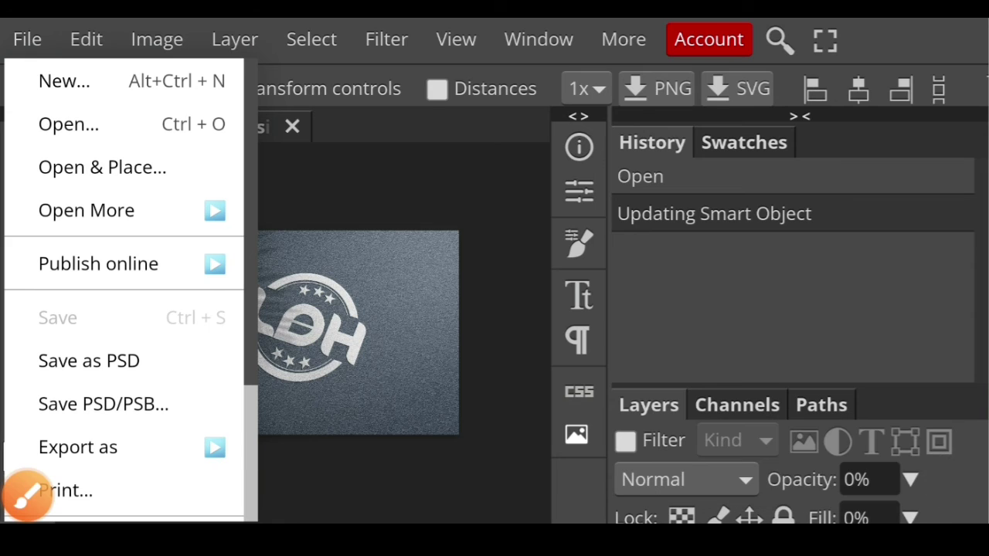
pyautogui.click(78, 447)
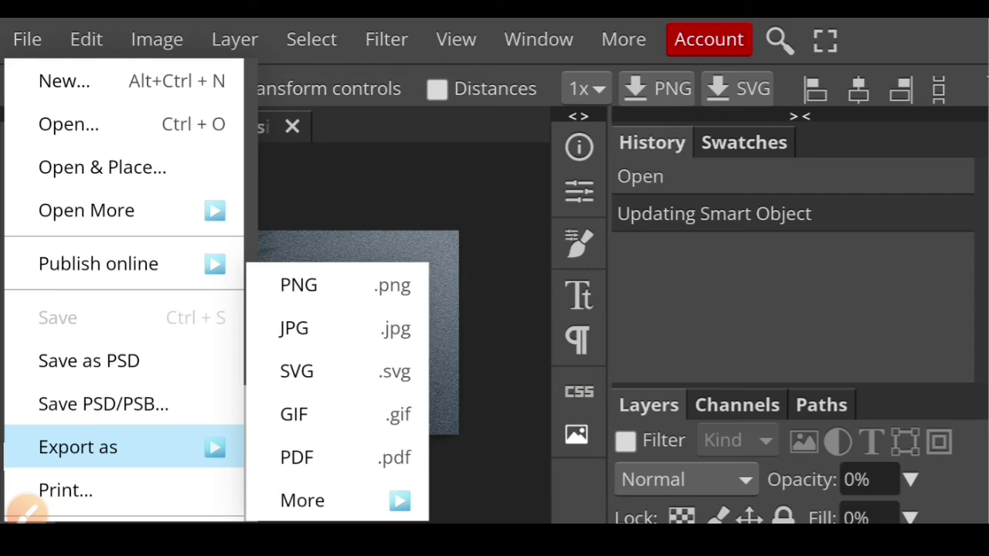
pyautogui.click(294, 329)
pyautogui.moveTo(876, 280); pyautogui.dragTo(945, 281)
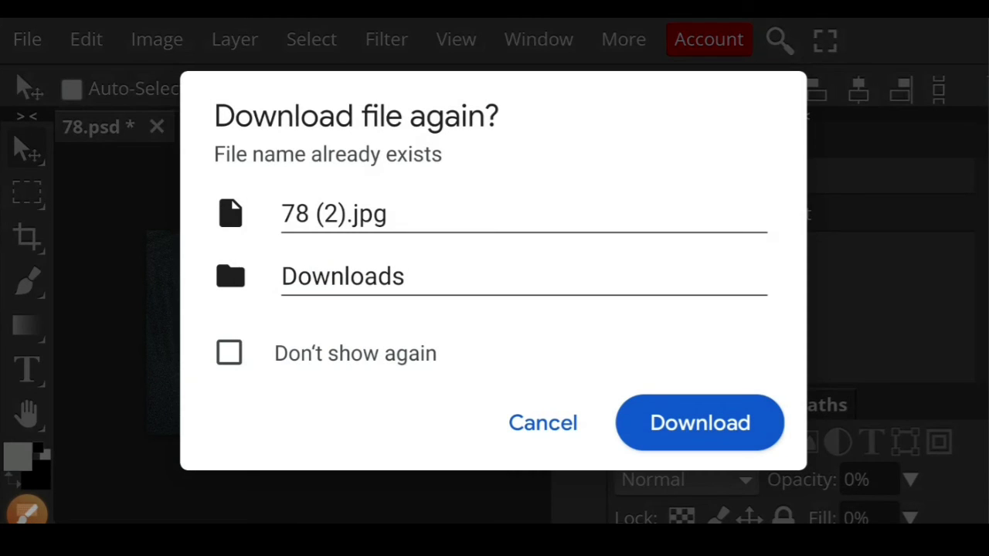
# Confirm re-downloading 78 (2).jpg and open the finished JPG mockup
pyautogui.click(699, 423)
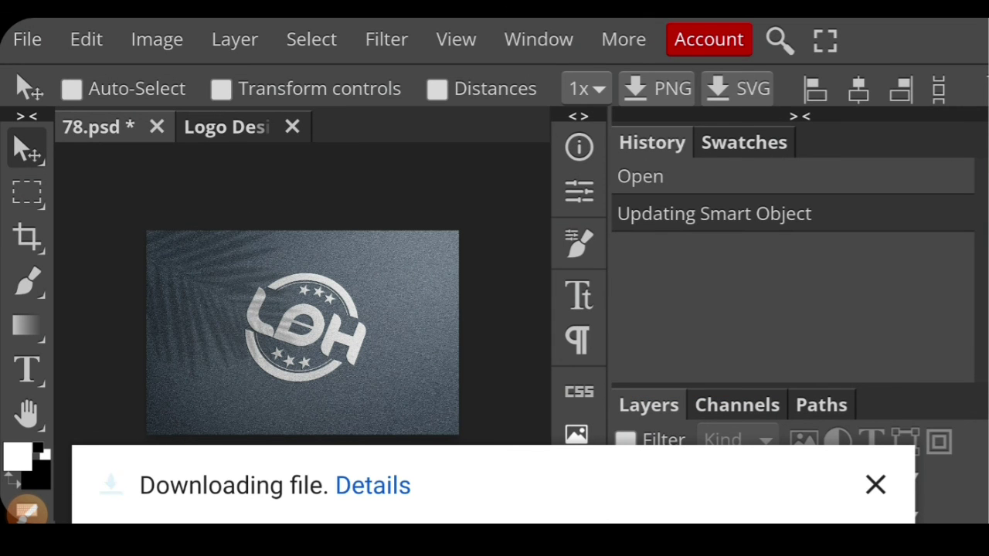
pyautogui.click(287, 485)
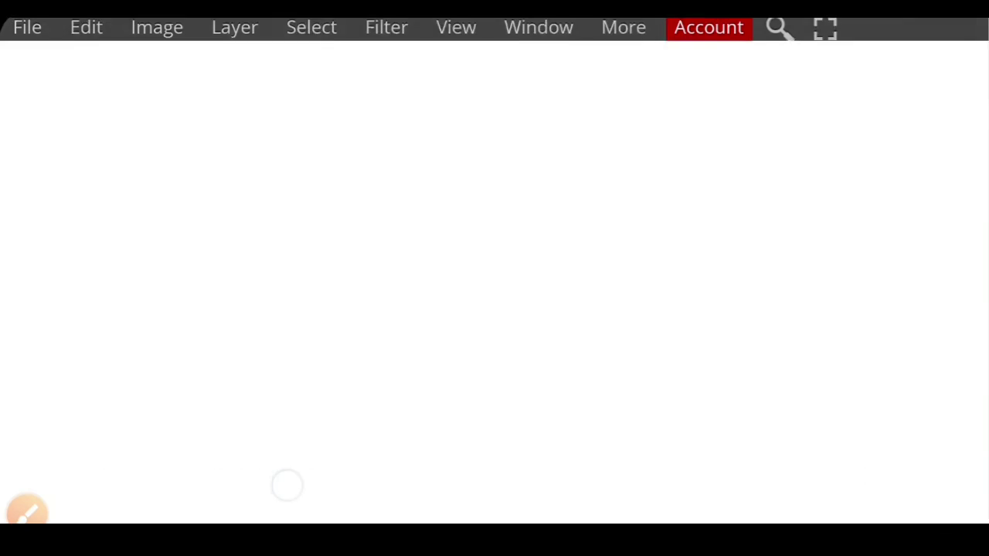